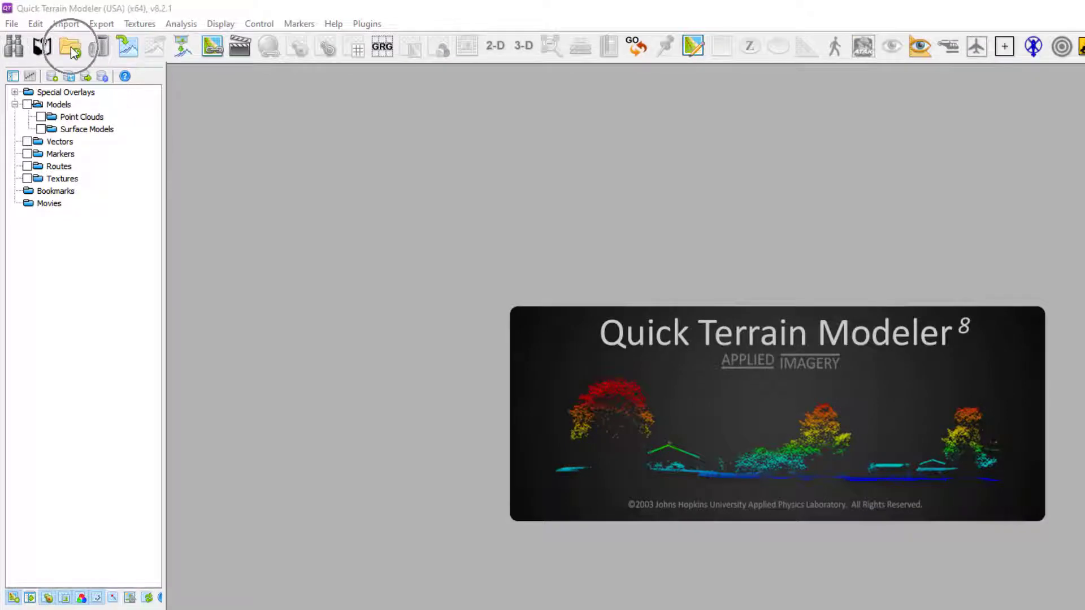
Open the surface model Iowa_Bare Earth_DEM_dem.tif from the Iowa Rural Surface Models folder, and clear all layers after viewing it in 3-D.
left_click(70, 46)
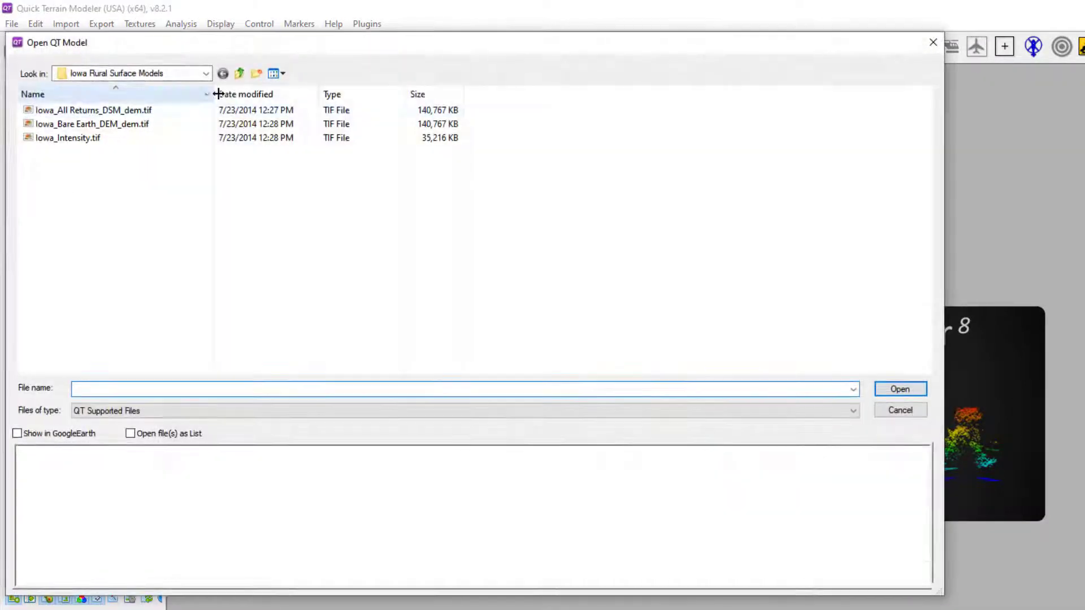
left_click(146, 126)
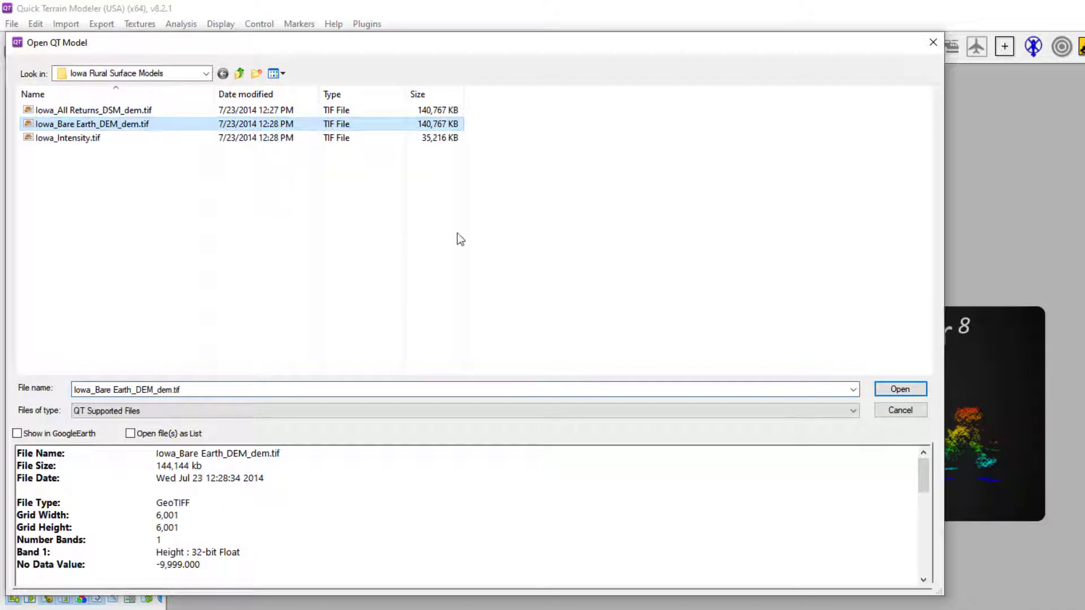
left_click(900, 389)
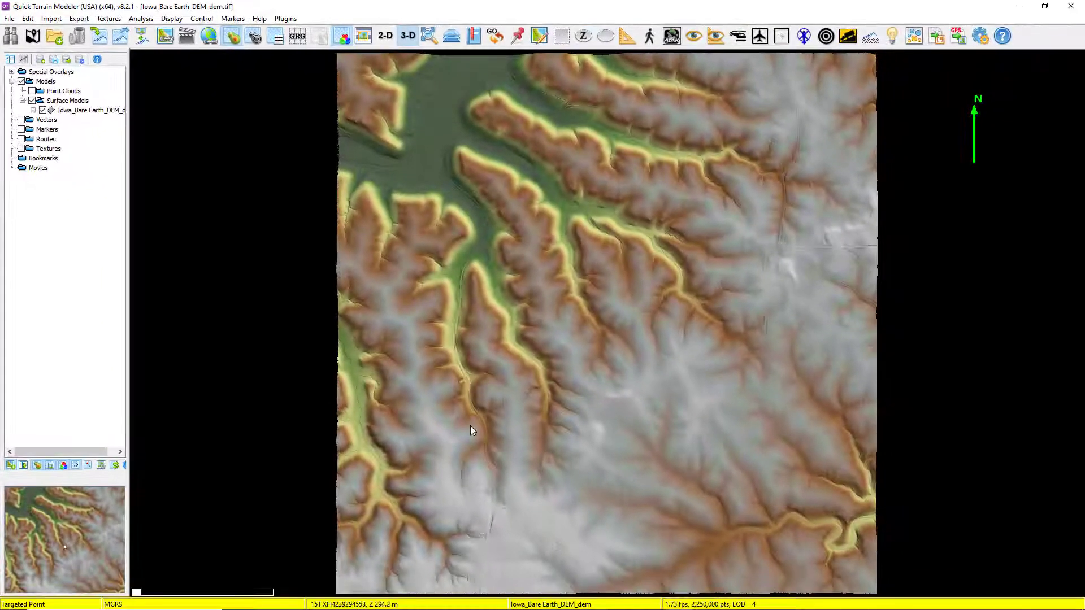
left_click_drag(470, 425, 459, 336)
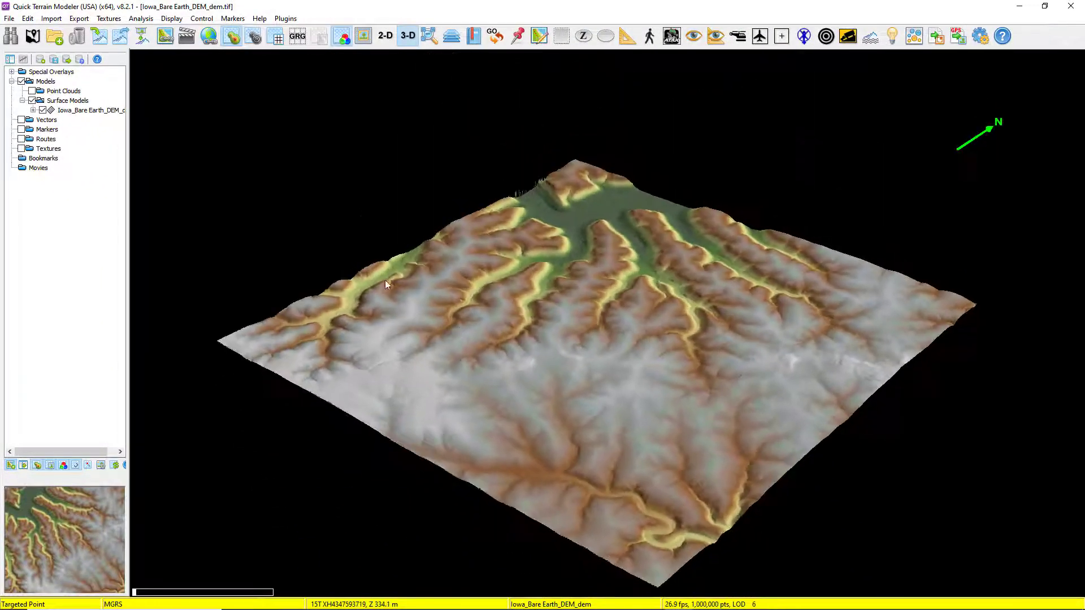
left_click(78, 37)
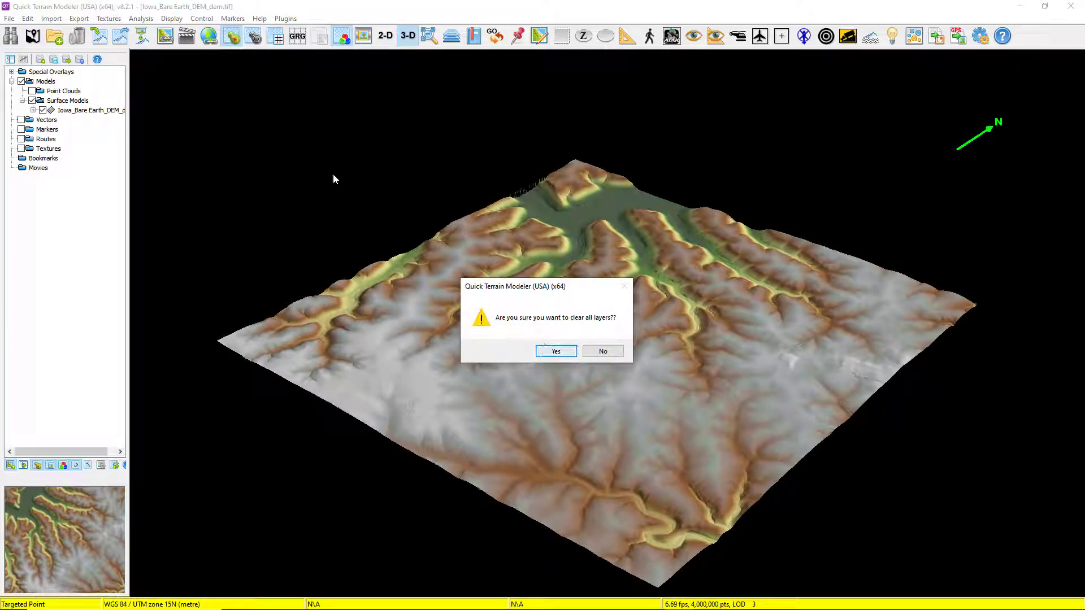
left_click(552, 352)
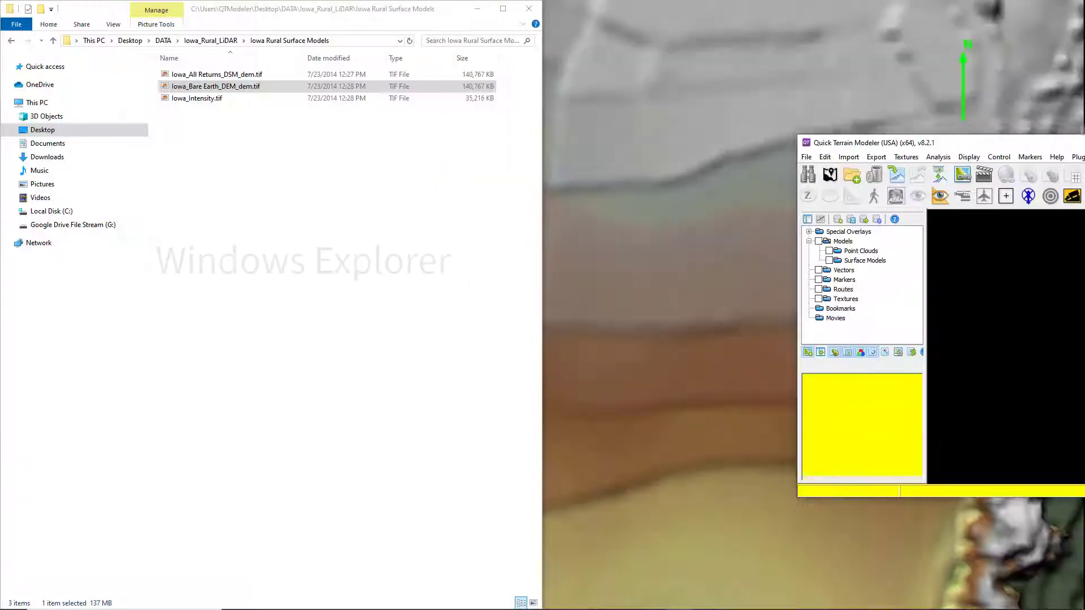
Load Iowa_Bare Earth_DEM_dem.tif from Windows Explorer straight into Quick Terrain Modeler, and clear all layers again.
left_click_drag(1006, 136, 1083, 162)
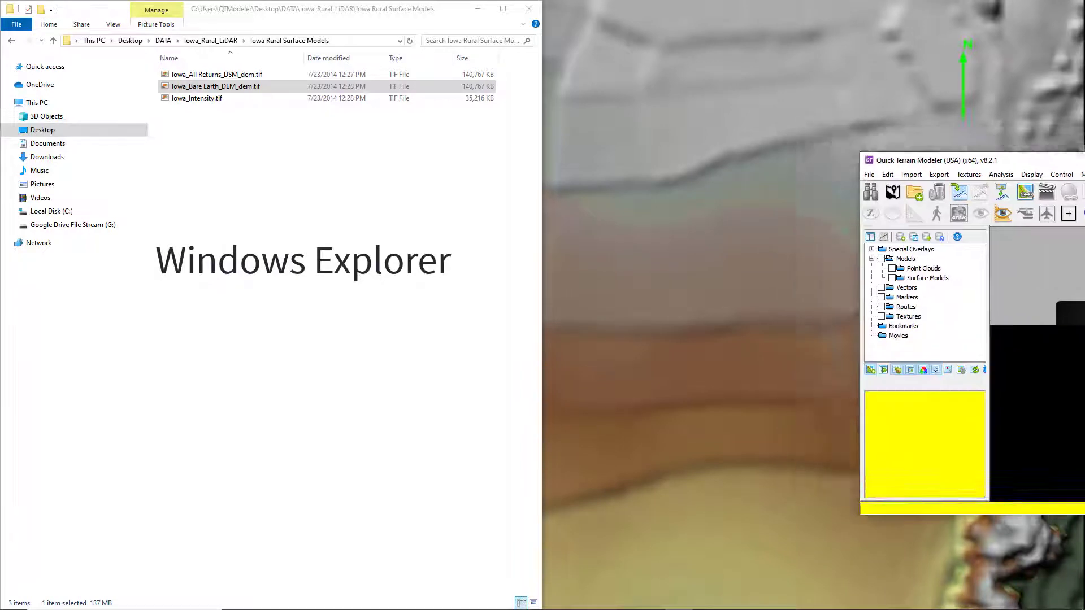
left_click_drag(220, 87, 814, 216)
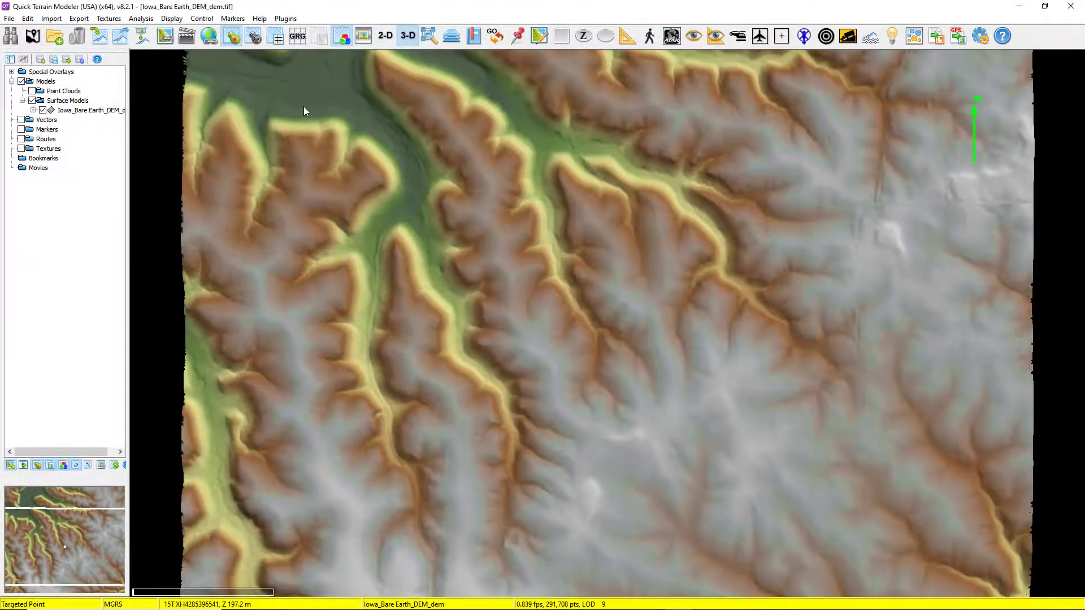
left_click(75, 36)
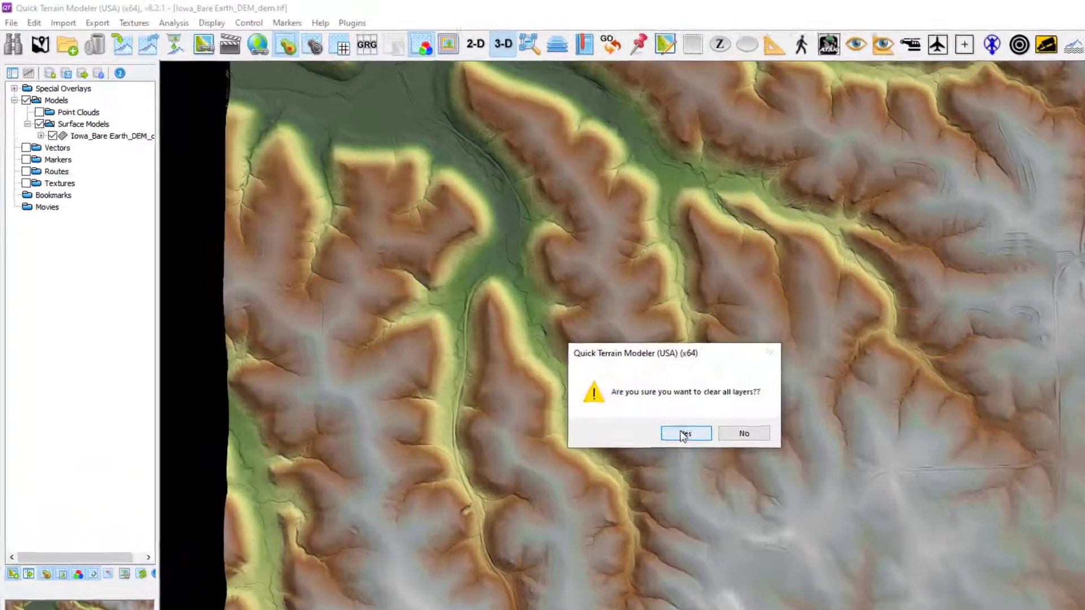
left_click(551, 348)
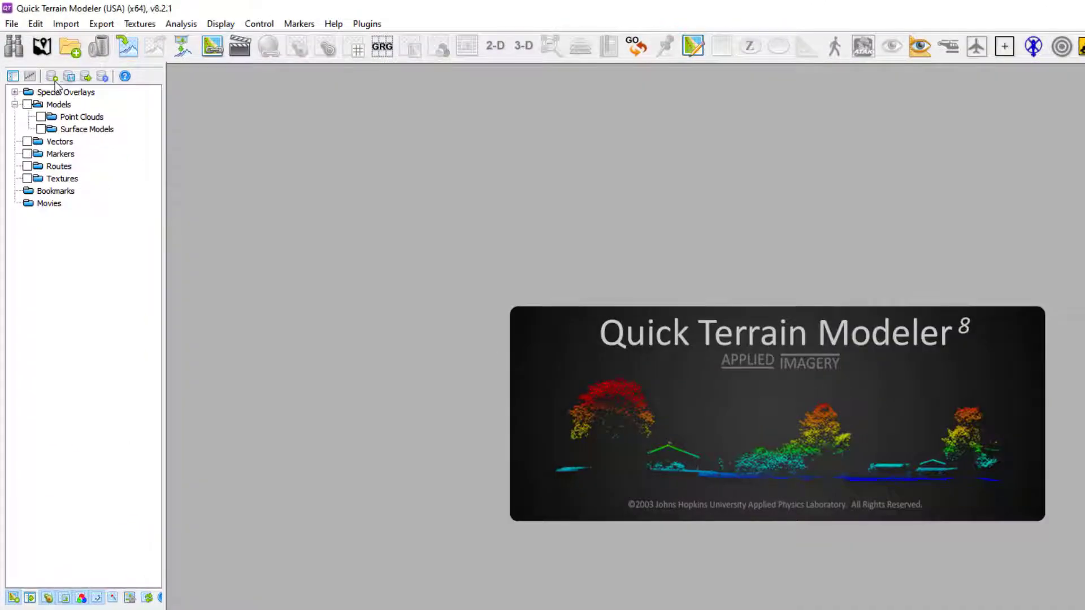
Open the Model Search Tool and choose the DATA folder on the Desktop as the directory to search.
left_click(15, 49)
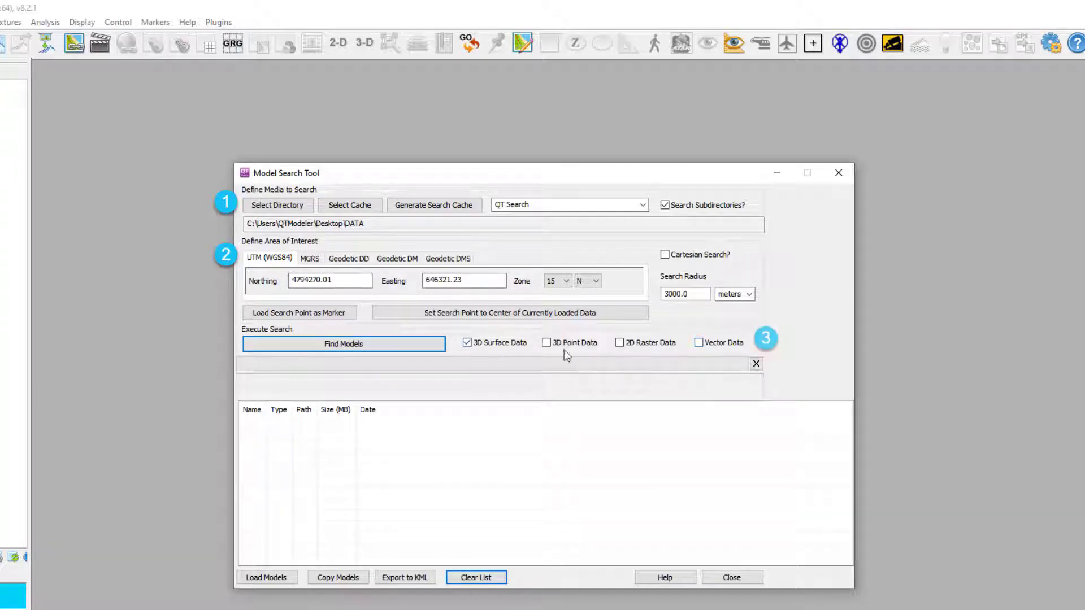
left_click(363, 338)
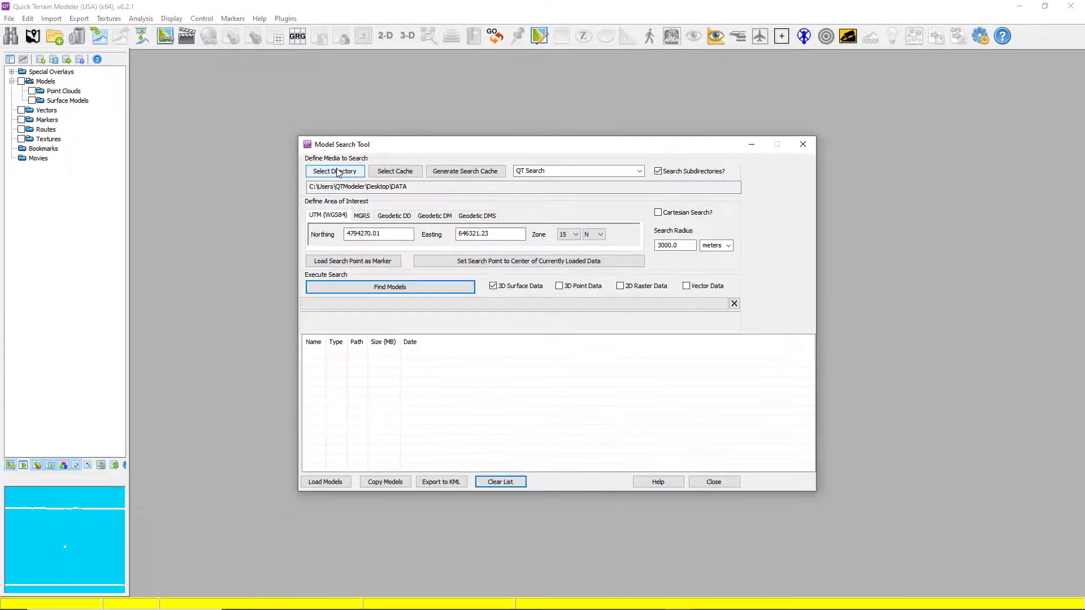
left_click(285, 204)
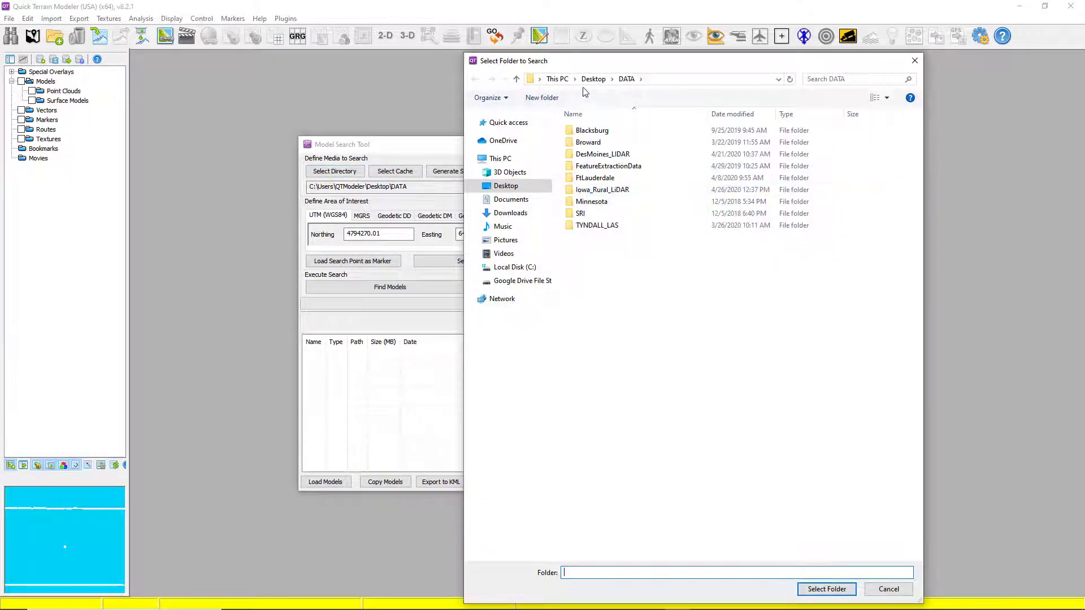
left_click(593, 78)
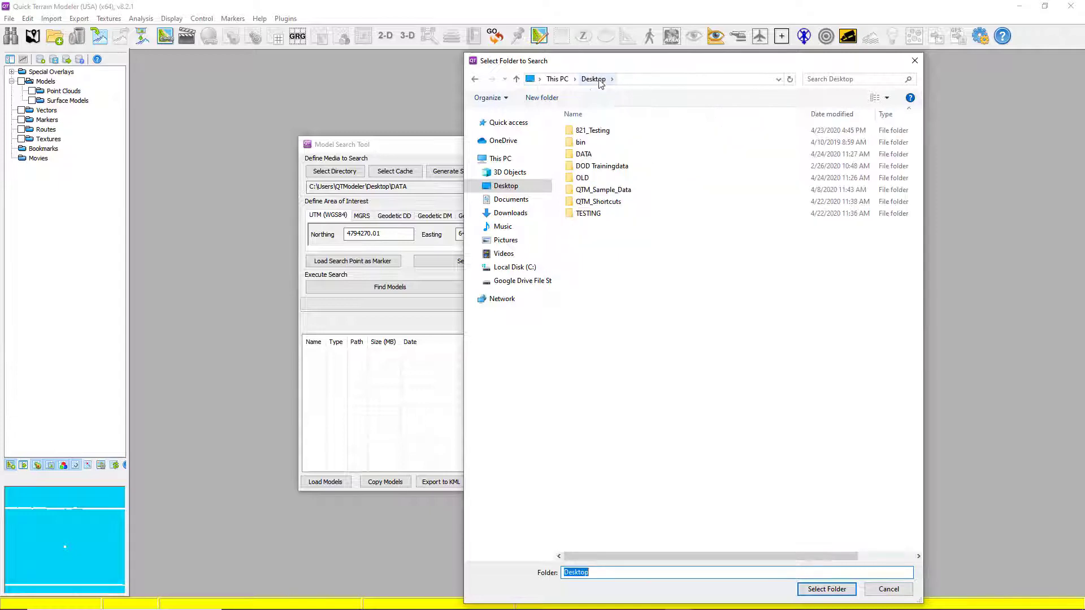
double_click(585, 154)
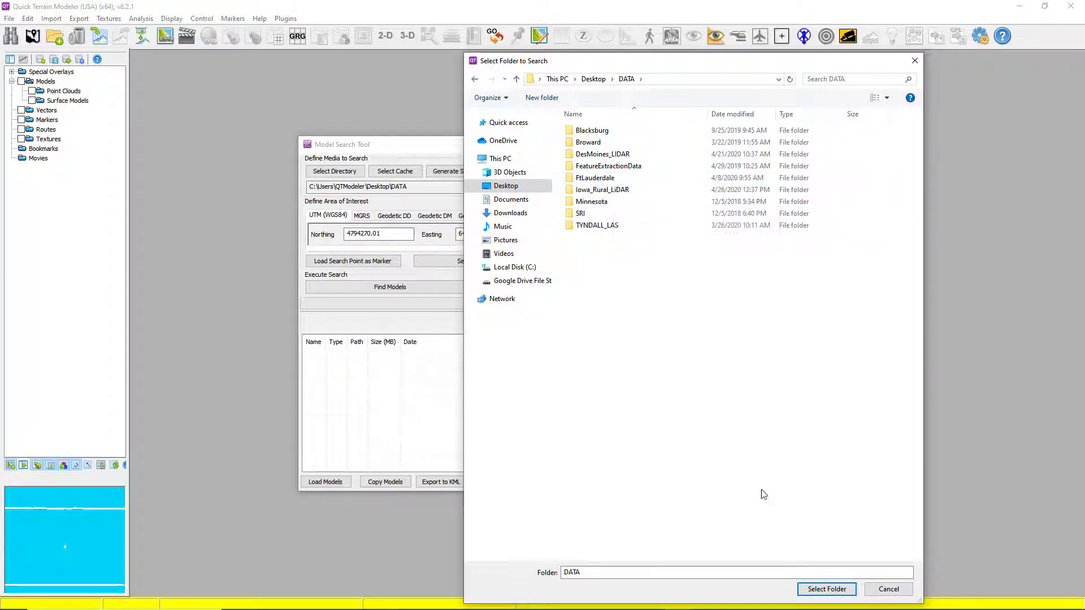
left_click(593, 571)
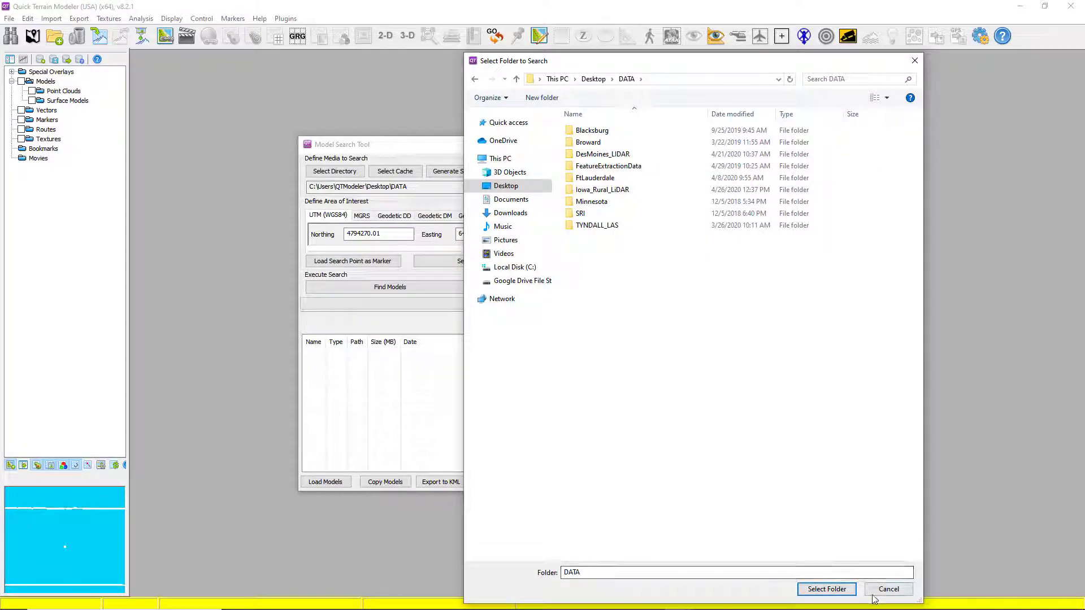
left_click(825, 589)
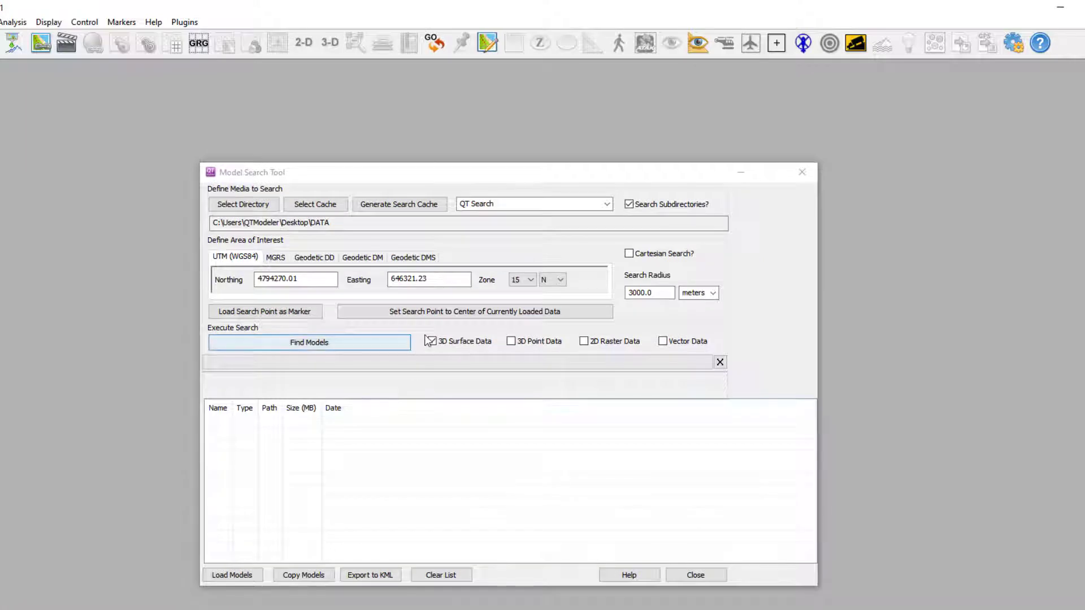
left_click(276, 258)
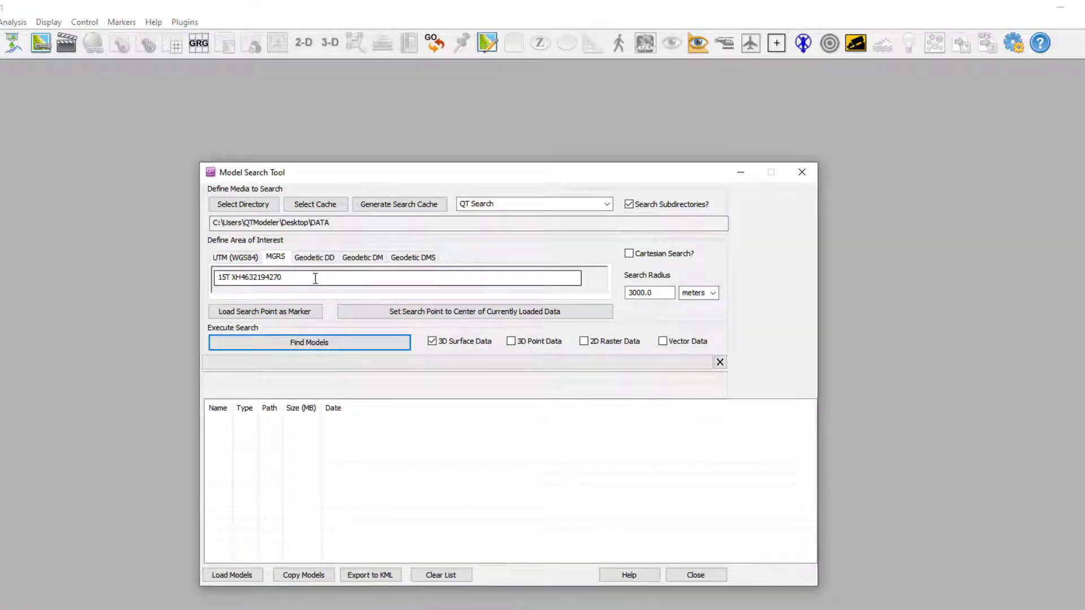
left_click_drag(327, 277, 167, 291)
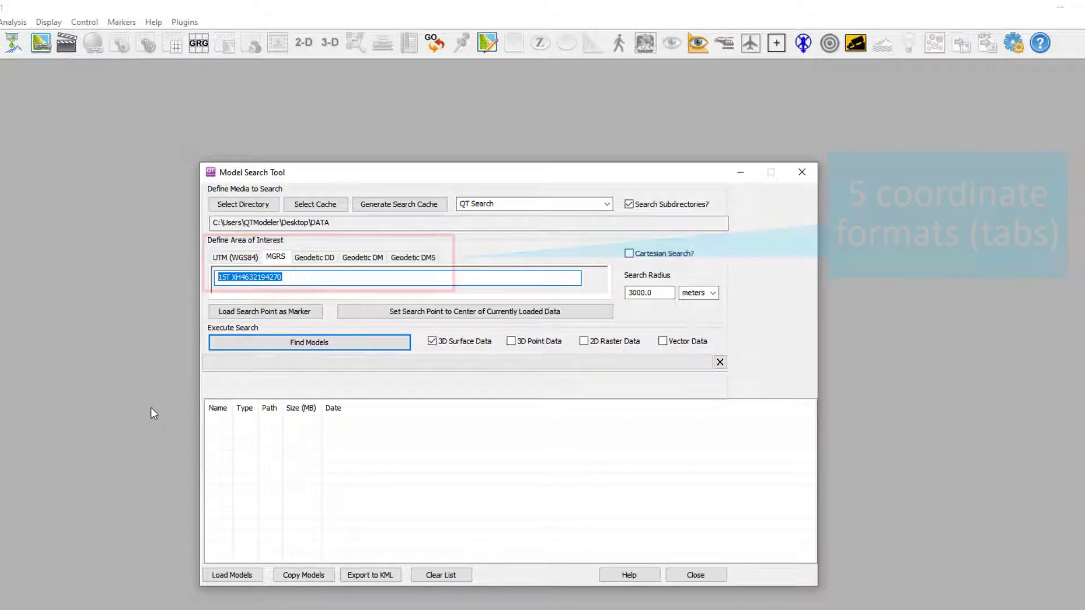
key("Delete")
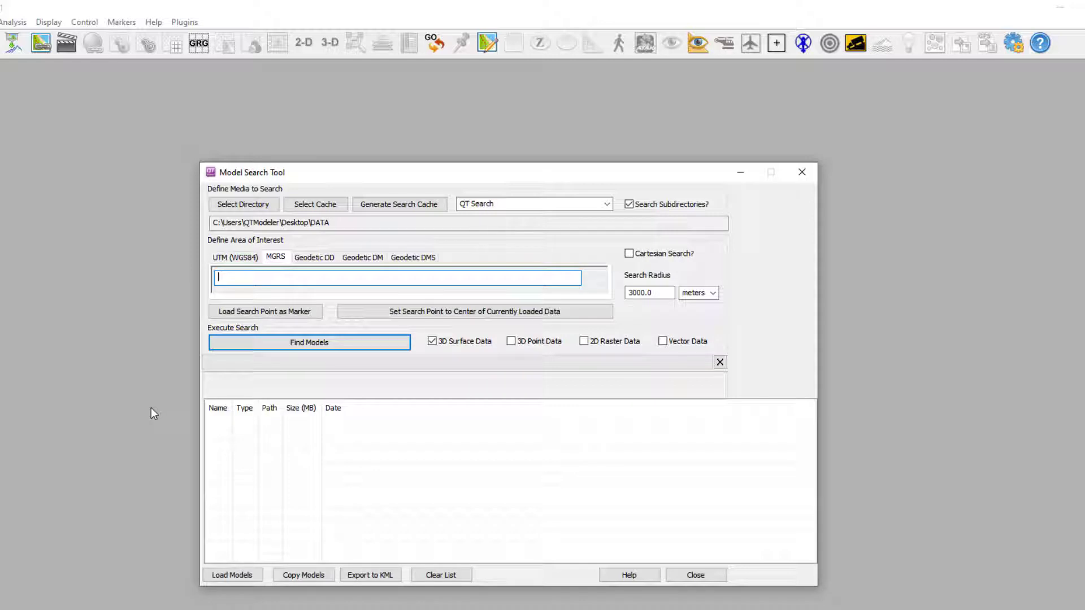
type("15t xh 46321 94270")
key("Tab")
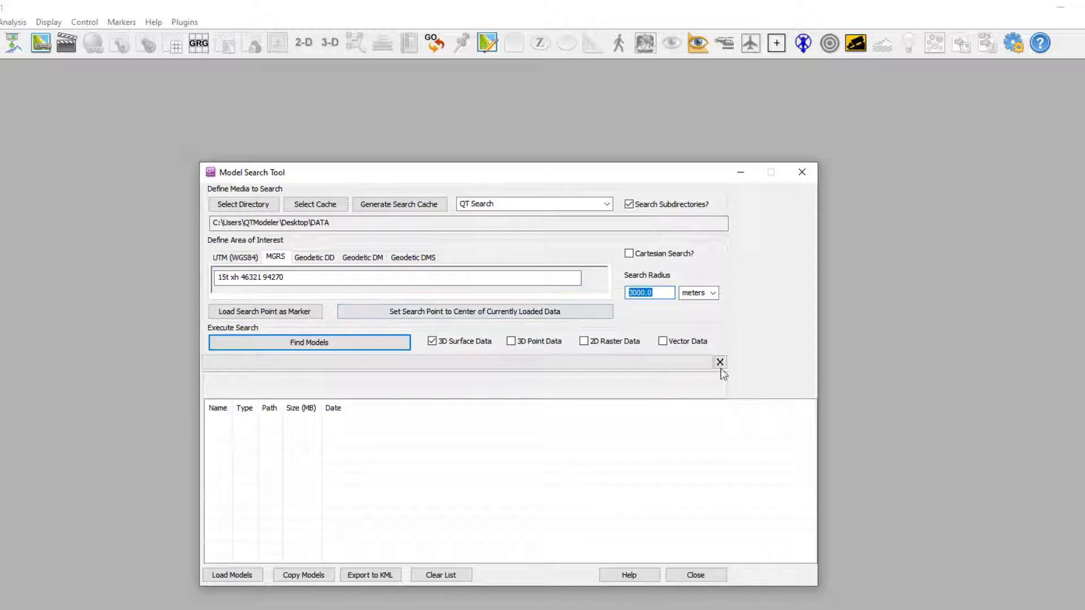
Include 2D Raster Data alongside 3D Surface Data and run the search with the 3000 meter radius.
left_click(663, 290)
left_click_drag(663, 290, 614, 293)
left_click(584, 343)
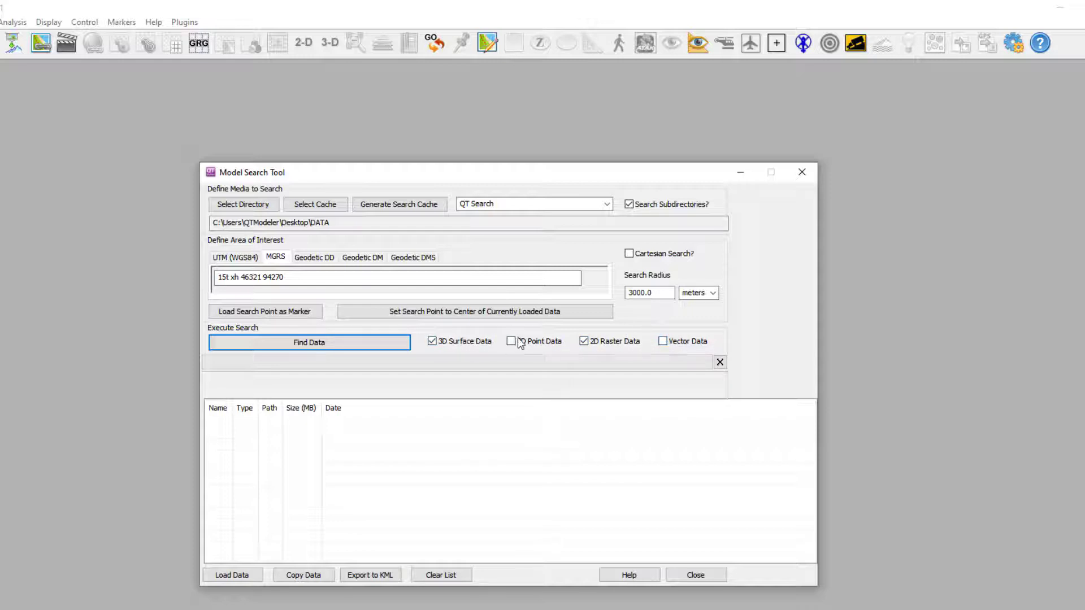
left_click(308, 342)
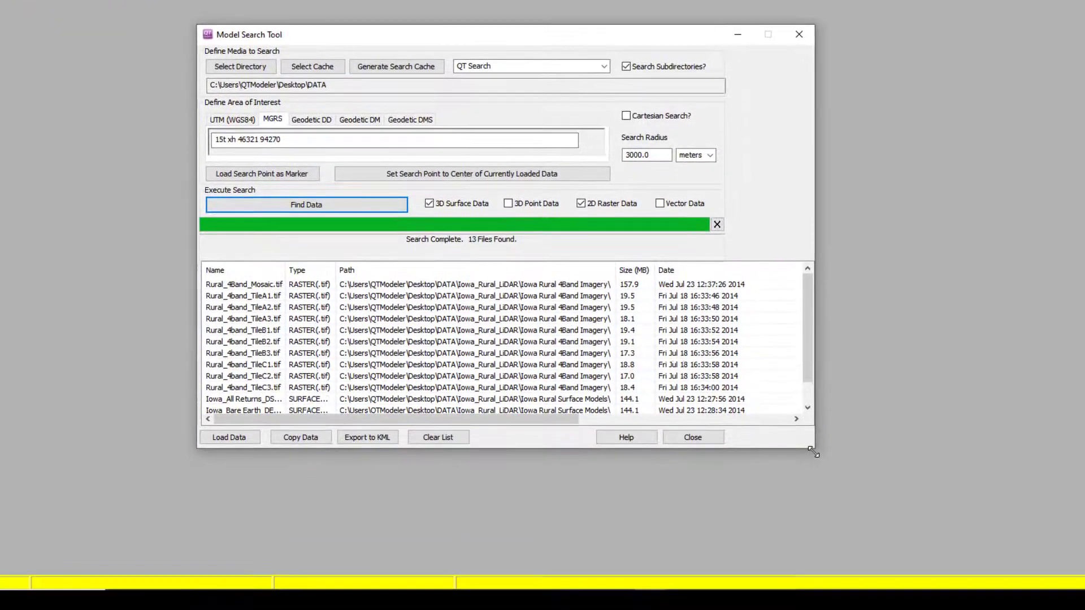
Sort the search results by type and load the Iowa_All Returns_DSM_dem.tif surface model.
left_click_drag(814, 451, 872, 549)
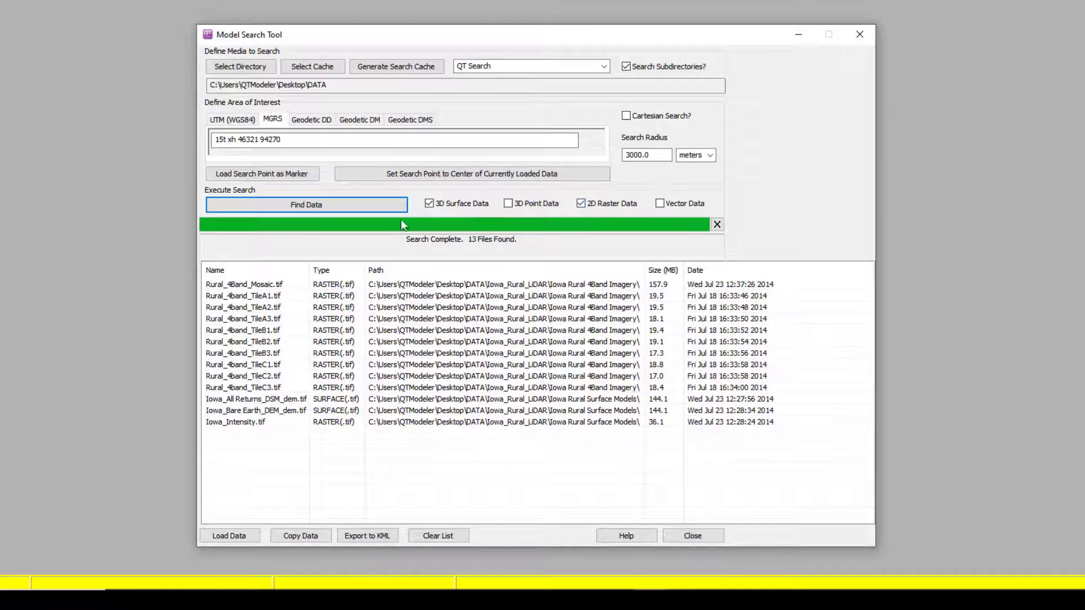
left_click(334, 272)
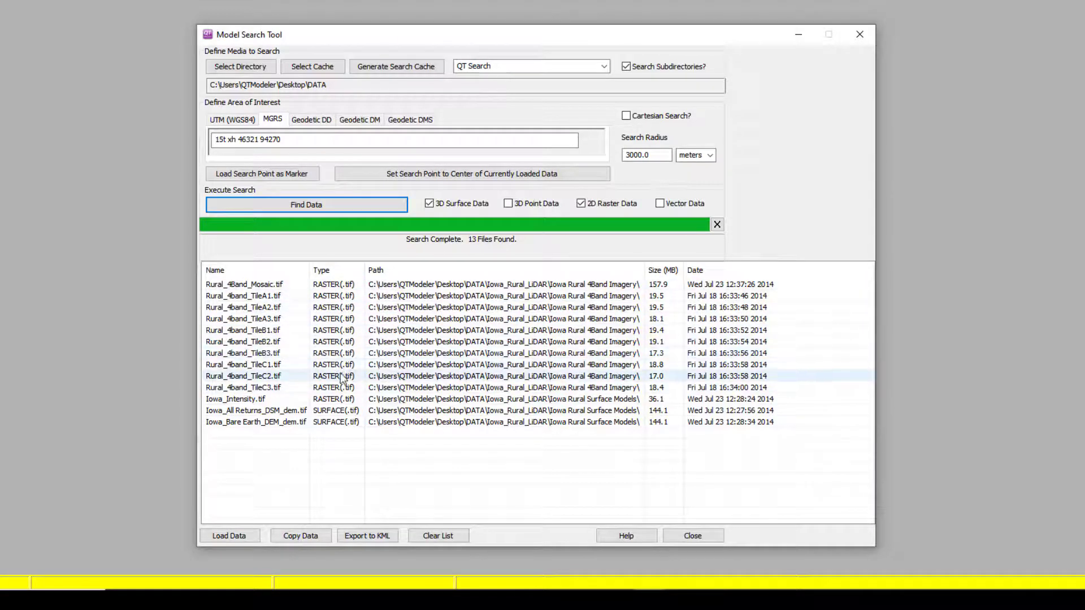
left_click(290, 415)
left_click(228, 534)
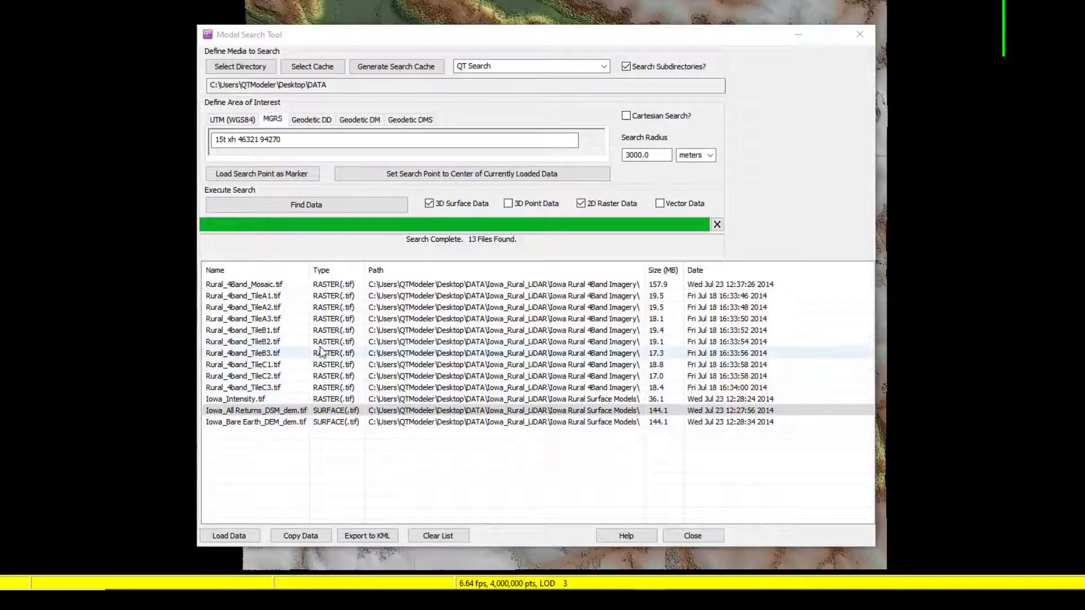
Load the Rural_4Band_Mosaic.tif imagery from the search results and move the search window off the terrain.
left_click(266, 285)
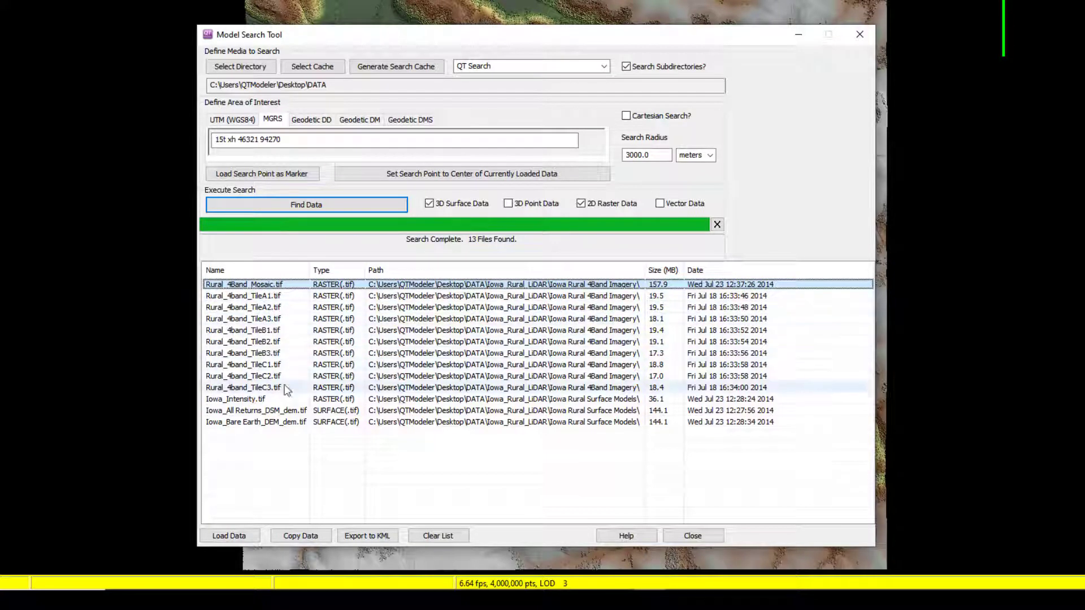
left_click(237, 536)
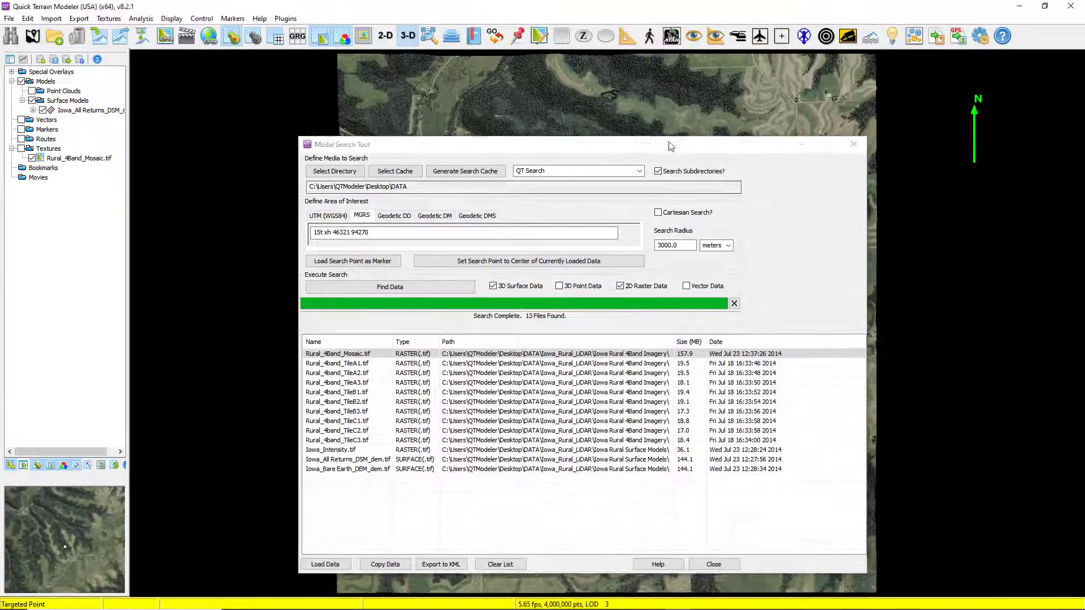
left_click_drag(670, 146, 919, 206)
Load the MGRS search point onto the terrain as a marker and examine the buildings around it.
left_click_drag(496, 398, 400, 358)
scroll(407, 358, "up", 3)
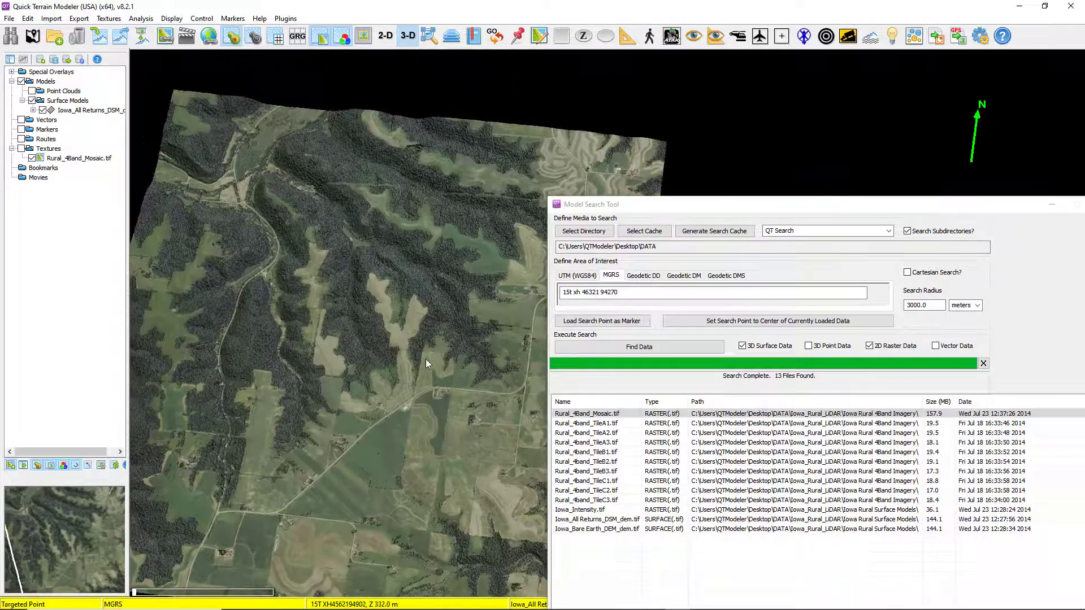
left_click(604, 326)
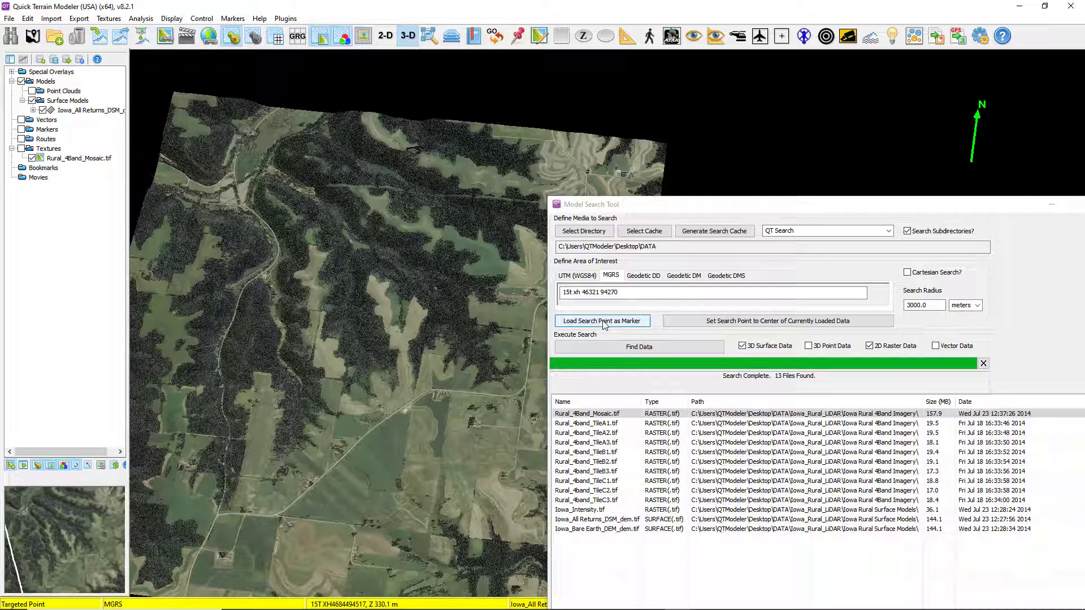
left_click(604, 325)
left_click(605, 325)
left_click_drag(456, 470, 440, 442)
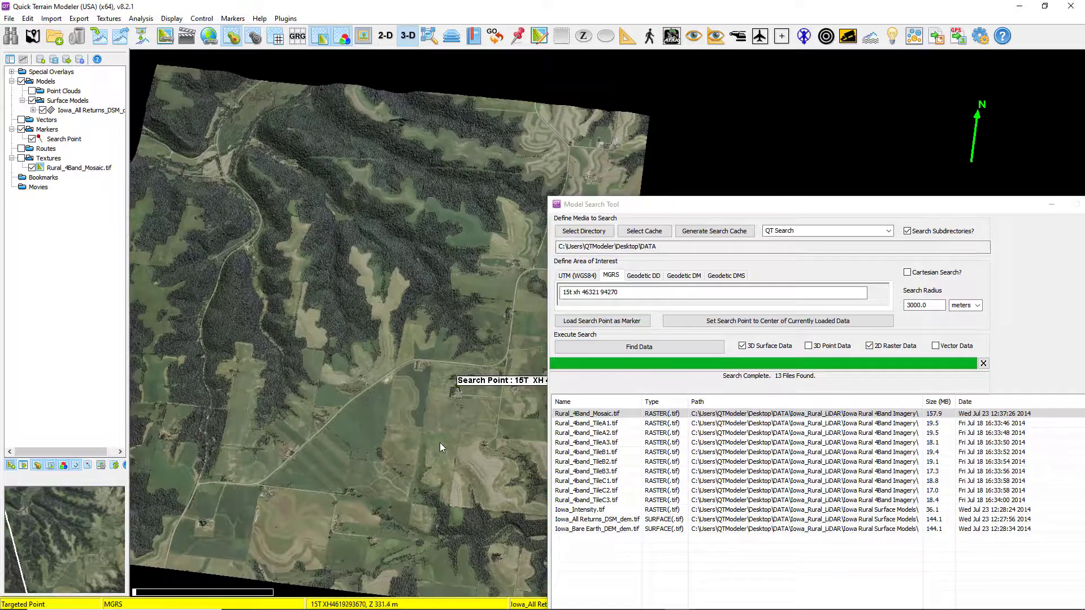
scroll(439, 442, "up", 8)
left_click_drag(465, 405, 507, 384)
left_click_drag(375, 429, 453, 399)
scroll(428, 415, "up", 5)
right_click_drag(453, 399, 385, 406)
key("ctrl")
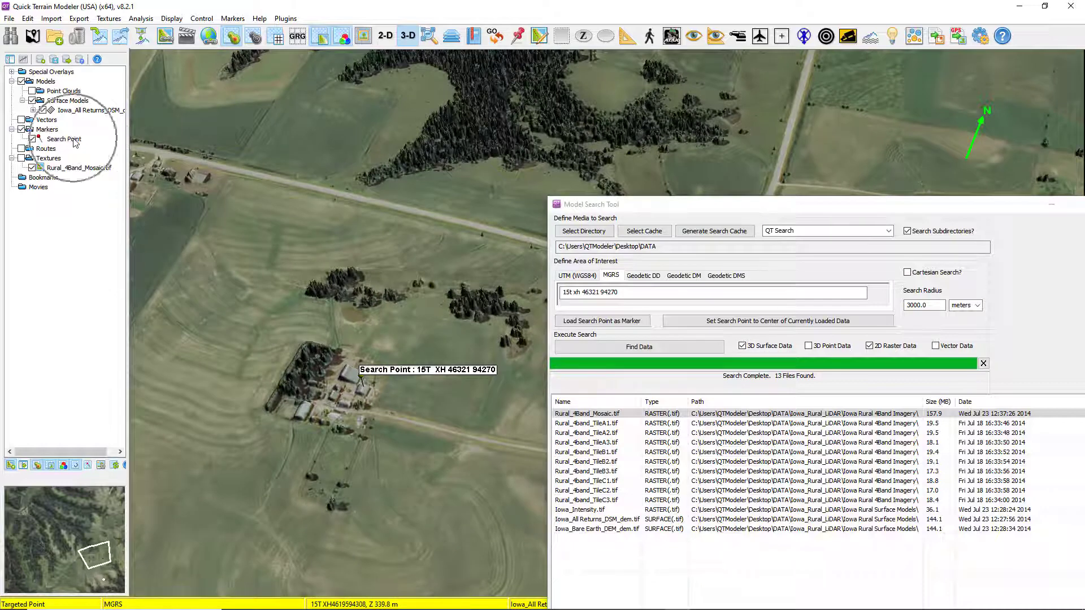
Rename the Search Point marker to OBJ RENO.
right_click(76, 142)
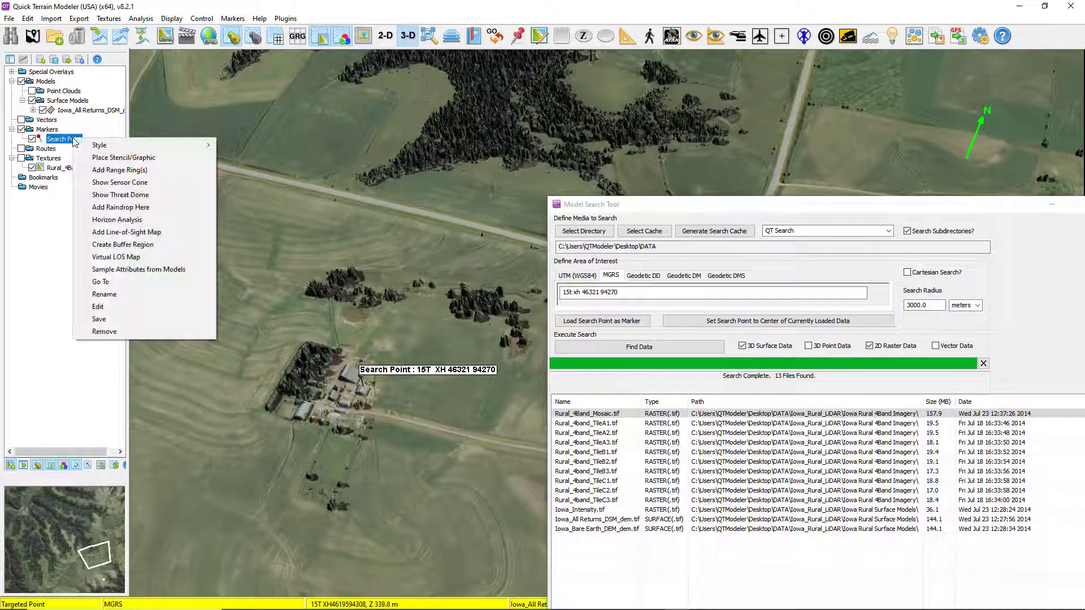
left_click(116, 295)
left_click_drag(92, 12, 358, 209)
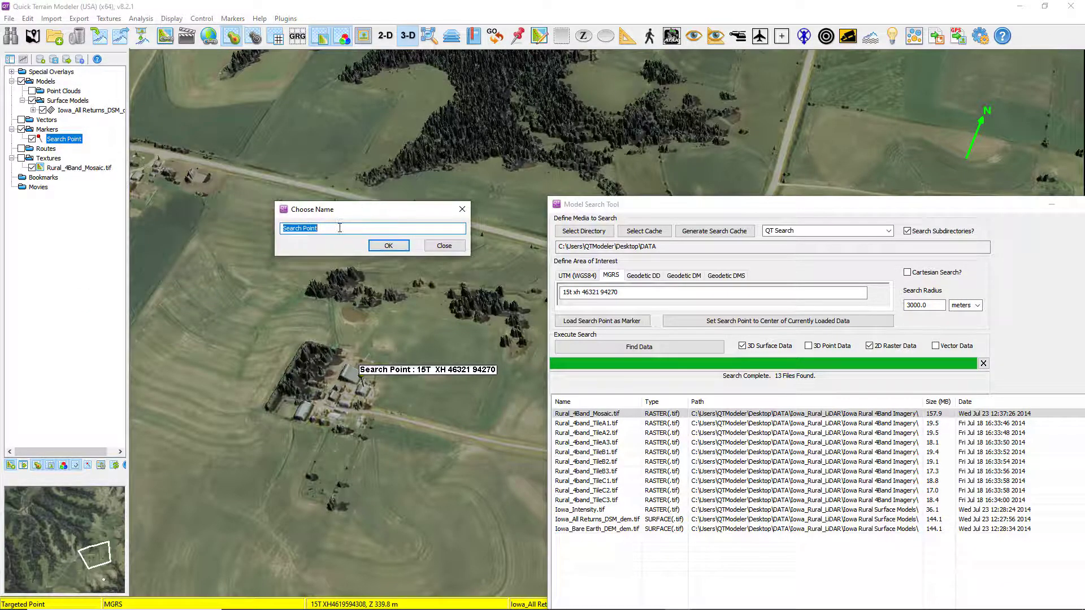
type("OBJ RENO")
left_click(389, 246)
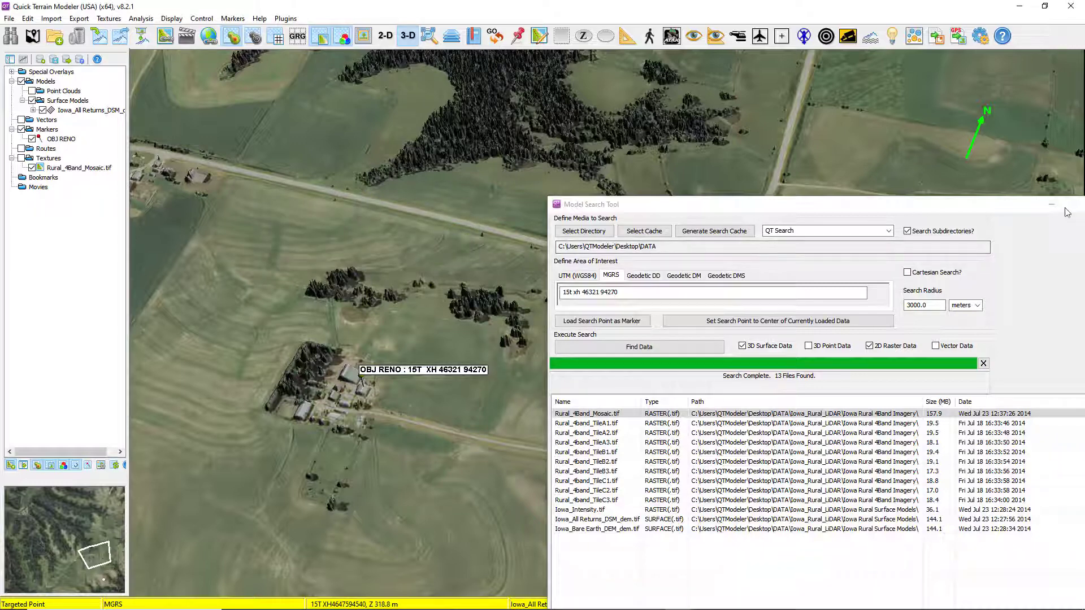
left_click_drag(1015, 206, 893, 212)
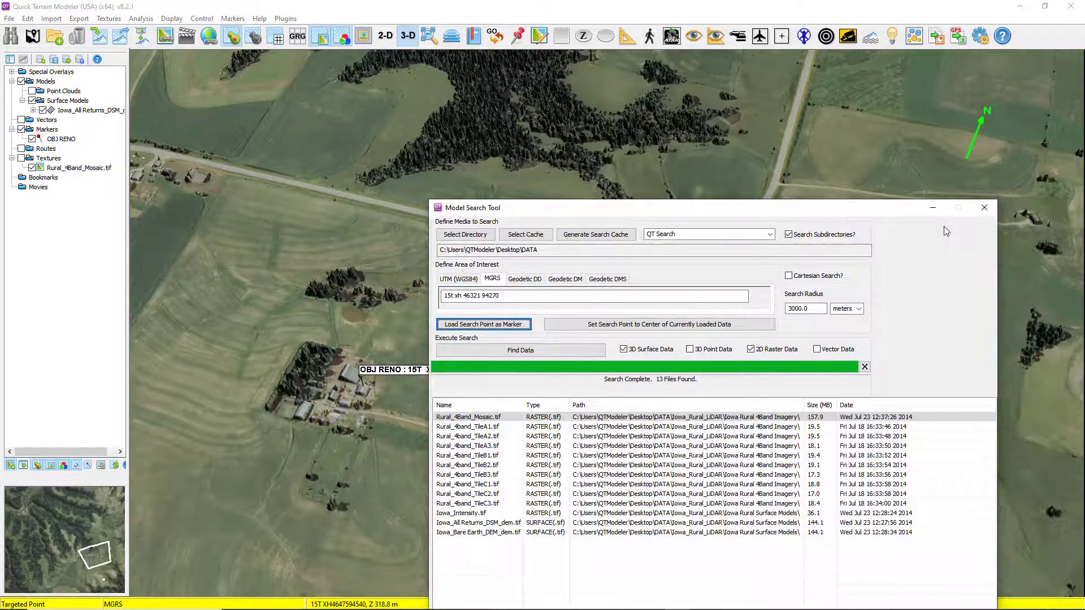